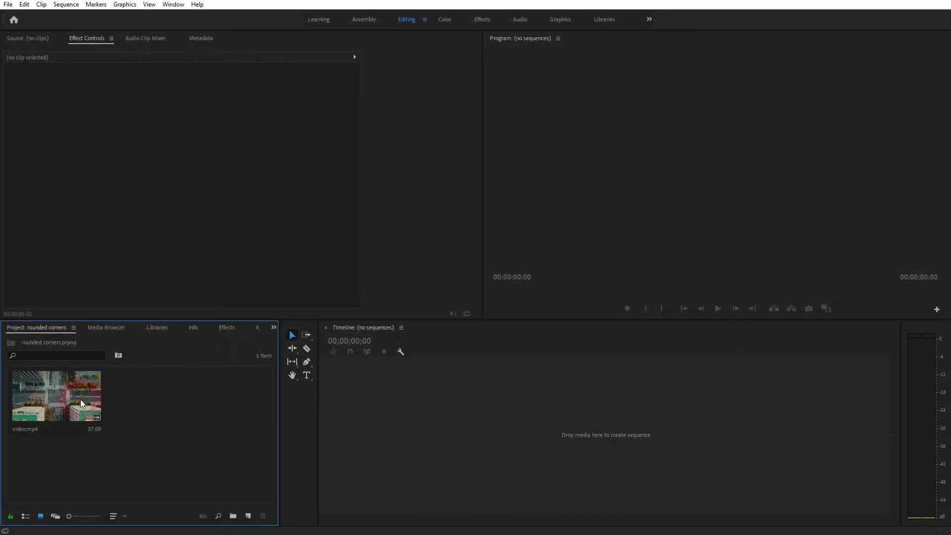
Build a sequence from video.mp4, then unlink and delete its audio.
{"action": "left_click_drag", "start_coordinate": [80, 400], "coordinate": [427, 419]}
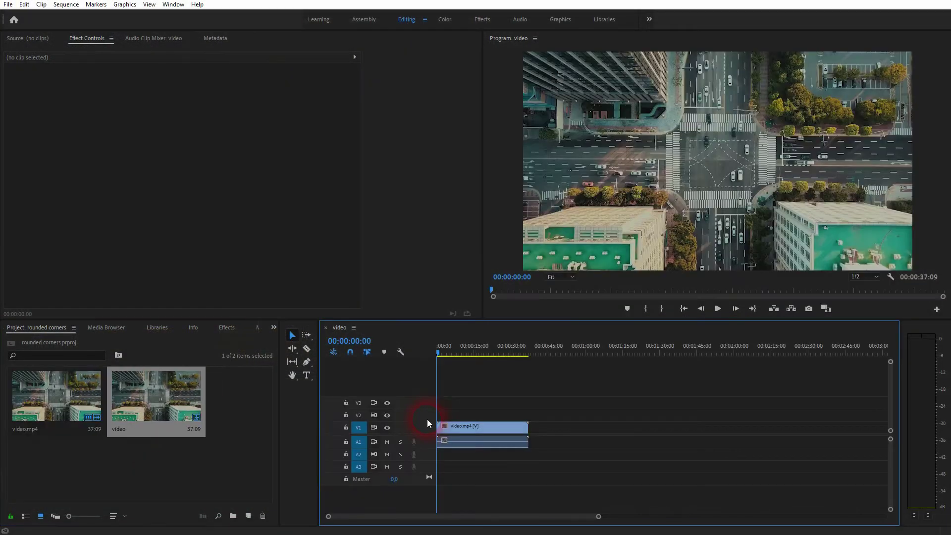
{"action": "left_click", "coordinate": [454, 424]}
{"action": "right_click", "coordinate": [453, 424]}
{"action": "left_click", "coordinate": [478, 98]}
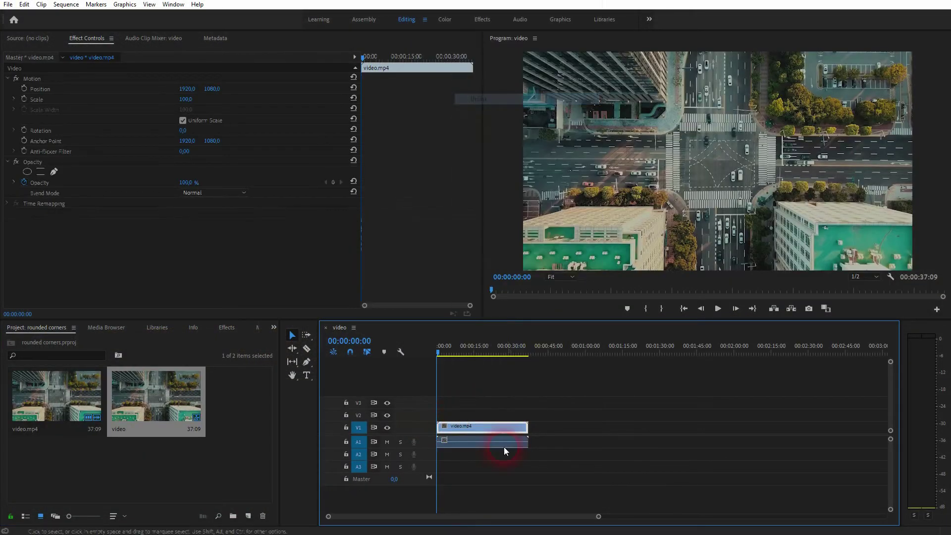
{"action": "left_click", "coordinate": [470, 445]}
{"action": "key", "text": "Delete"}
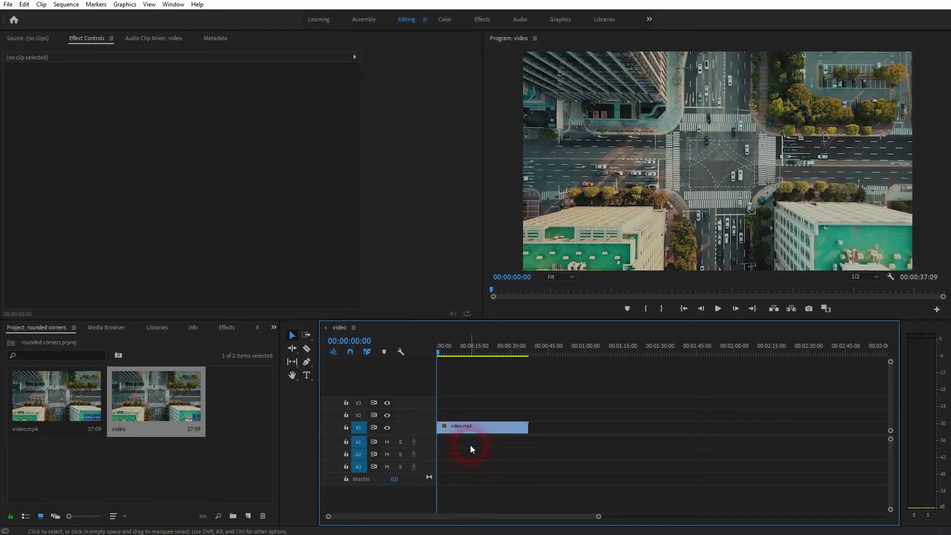
Cut the clip at 11 seconds with the Razor and delete the rest.
{"action": "key", "text": "backslash"}
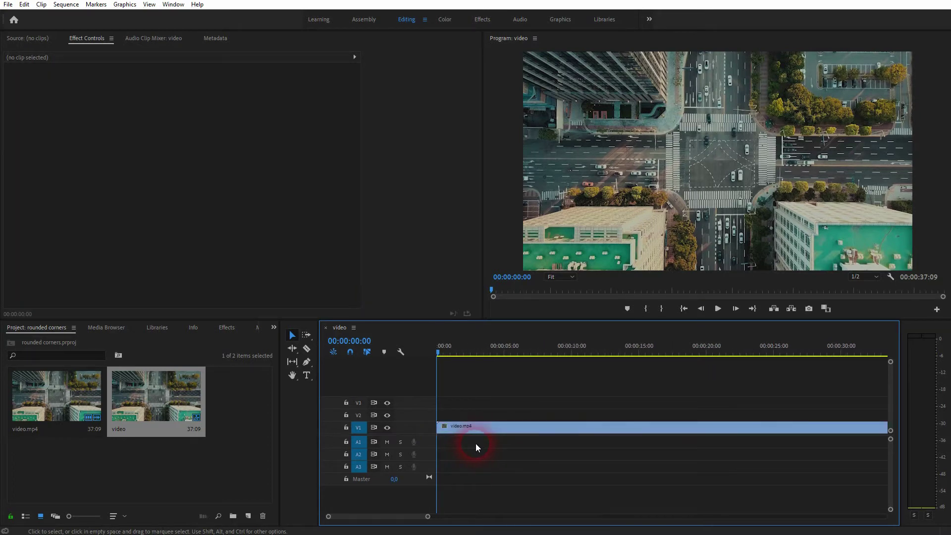
{"action": "left_click", "coordinate": [585, 427], "text": "ctrl"}
{"action": "left_click", "coordinate": [608, 430]}
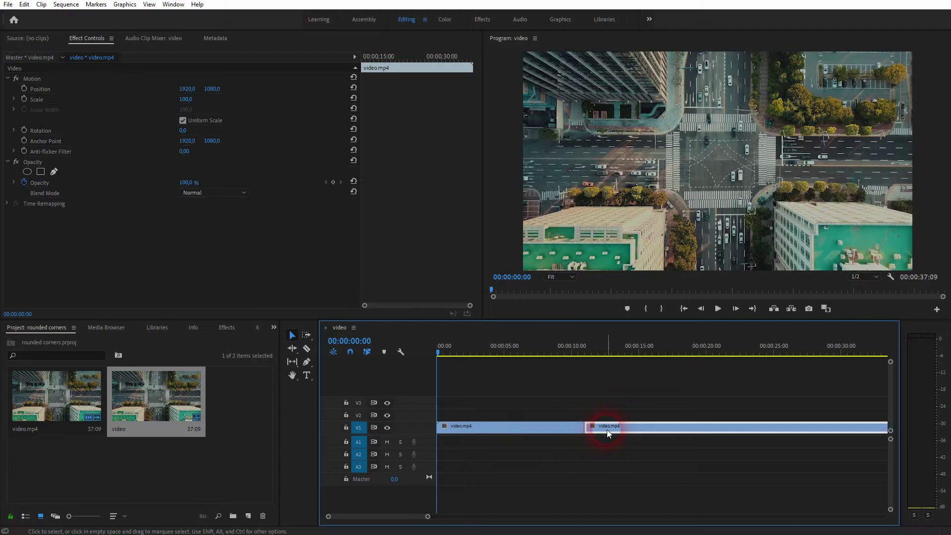
{"action": "key", "text": "Delete"}
{"action": "left_click", "coordinate": [516, 427]}
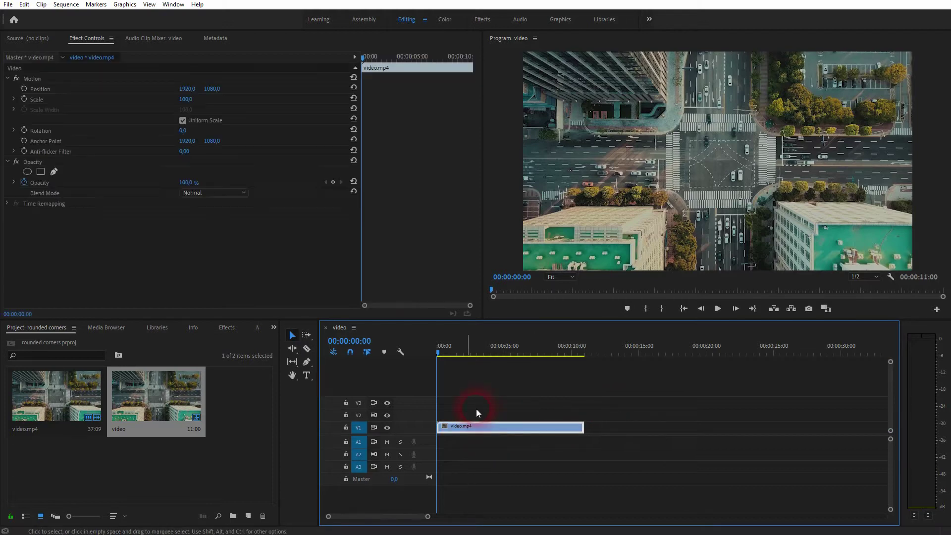
{"action": "mouse_move", "coordinate": [439, 344]}
{"action": "left_mouse_down"}
{"action": "mouse_move", "coordinate": [463, 356]}
{"action": "mouse_move", "coordinate": [524, 356]}
{"action": "mouse_move", "coordinate": [426, 346]}
{"action": "left_mouse_up"}
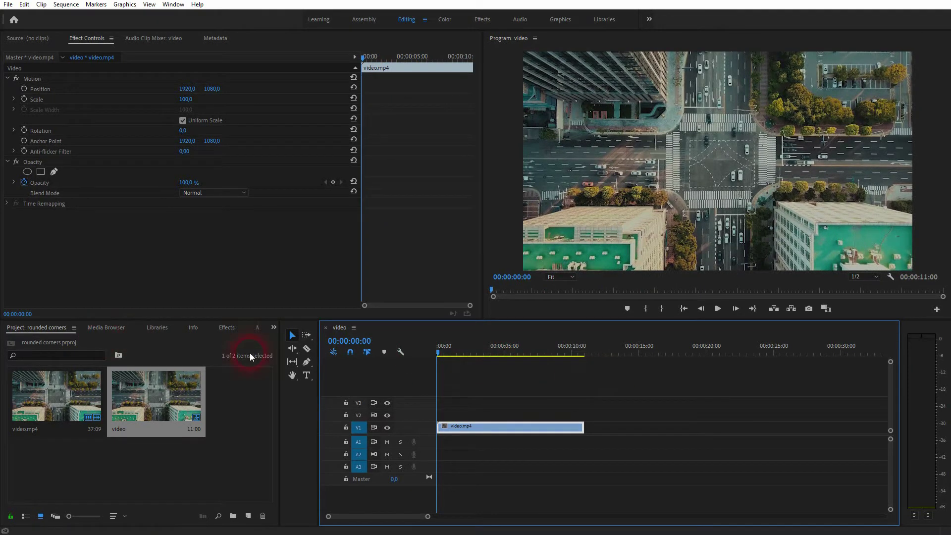
Set the sequence frame size to 1920x1080 in Sequence Settings.
{"action": "left_click", "coordinate": [65, 4]}
{"action": "left_click", "coordinate": [69, 16]}
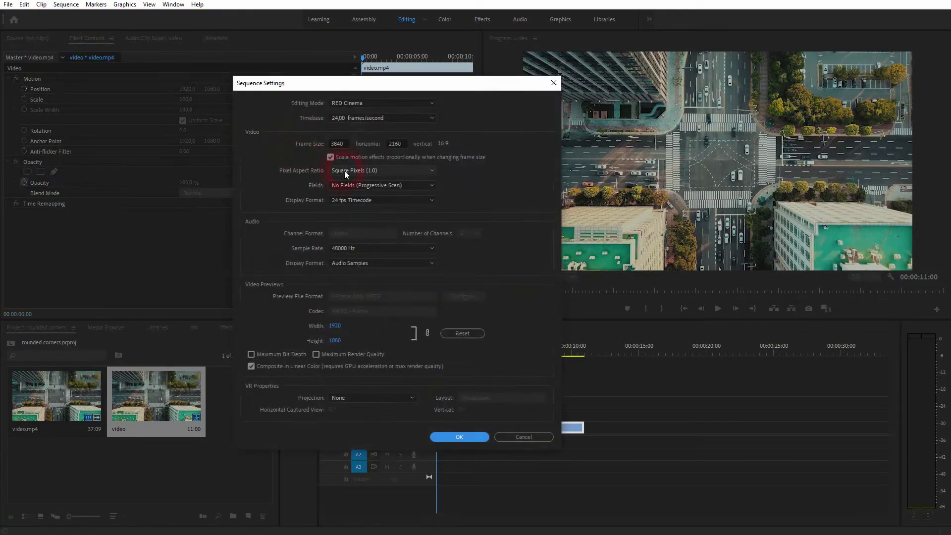
{"action": "left_click", "coordinate": [336, 144]}
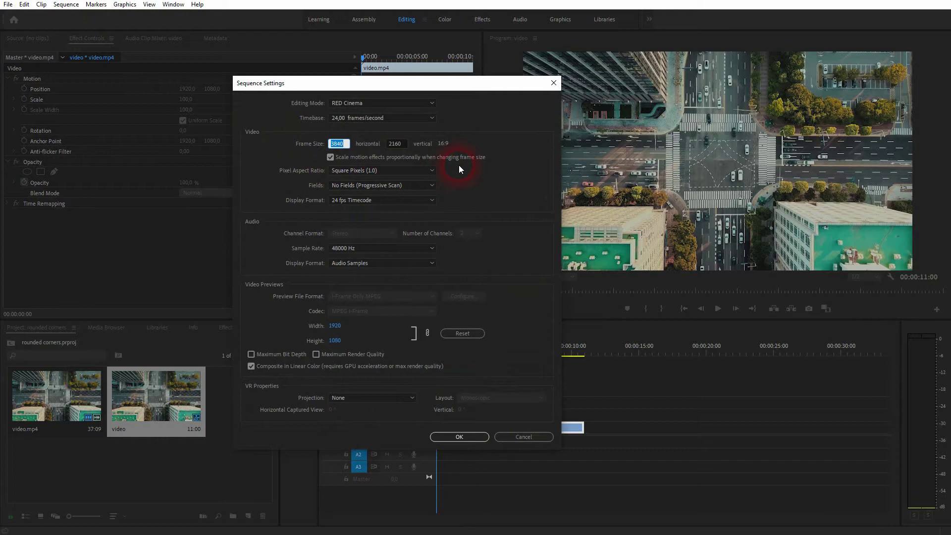
{"action": "type", "text": "1920"}
{"action": "key", "text": "Tab"}
{"action": "type", "text": "10"}
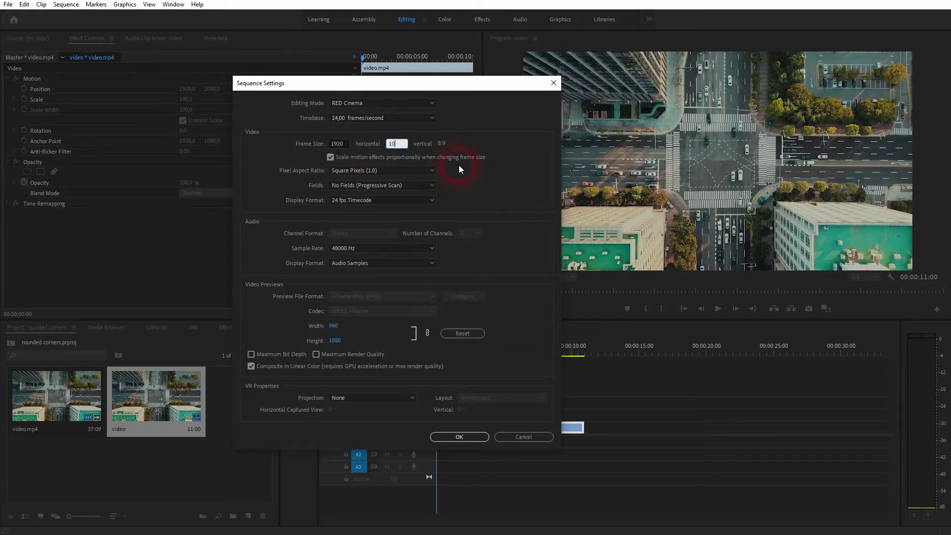
{"action": "type", "text": "80"}
{"action": "left_click", "coordinate": [459, 436]}
Scale the city clip down to 50,7 in the Program monitor so it fills the frame.
{"action": "left_click", "coordinate": [567, 276]}
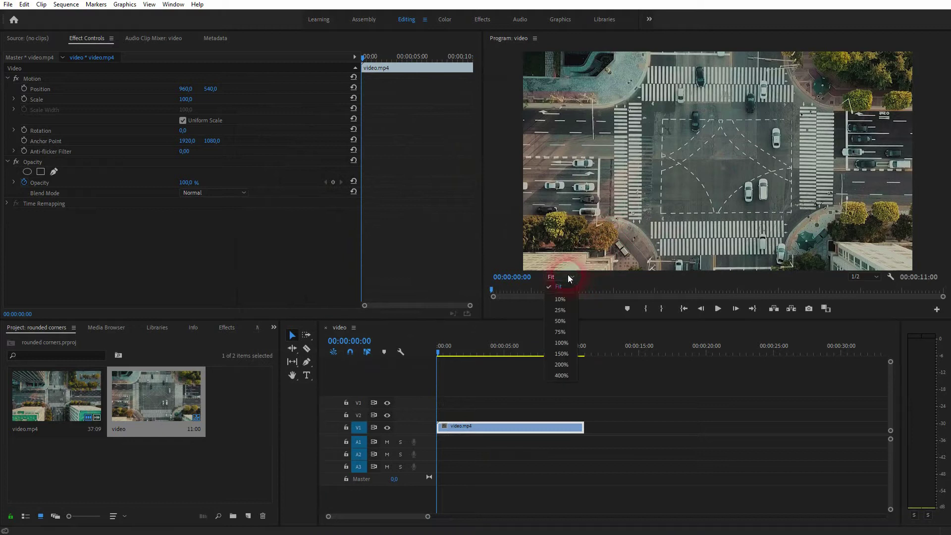
{"action": "left_click", "coordinate": [572, 284]}
{"action": "left_click", "coordinate": [565, 274]}
{"action": "left_click", "coordinate": [567, 299]}
{"action": "left_click", "coordinate": [744, 167]}
{"action": "left_click_drag", "start_coordinate": [813, 162], "coordinate": [774, 172]}
{"action": "left_click", "coordinate": [554, 277]}
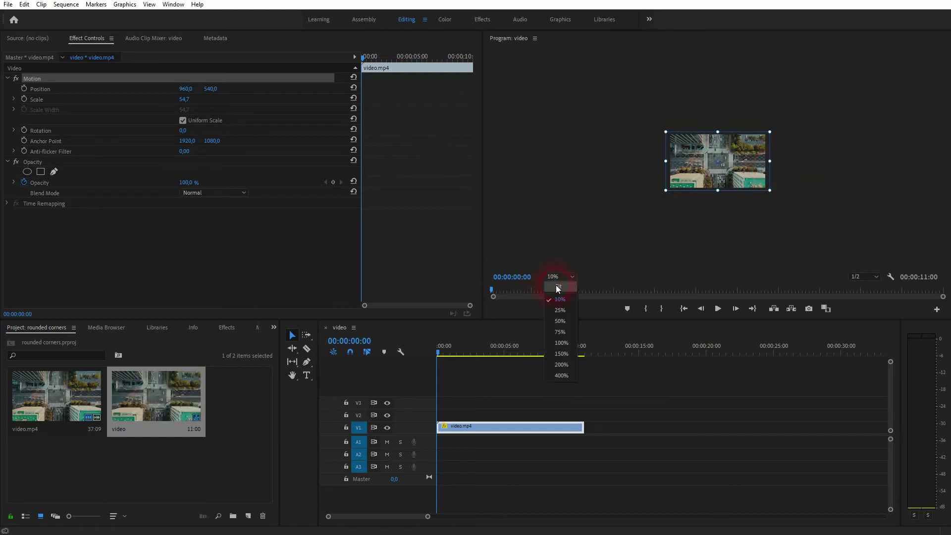
{"action": "left_click", "coordinate": [556, 285]}
{"action": "left_click_drag", "start_coordinate": [505, 161], "coordinate": [527, 175]}
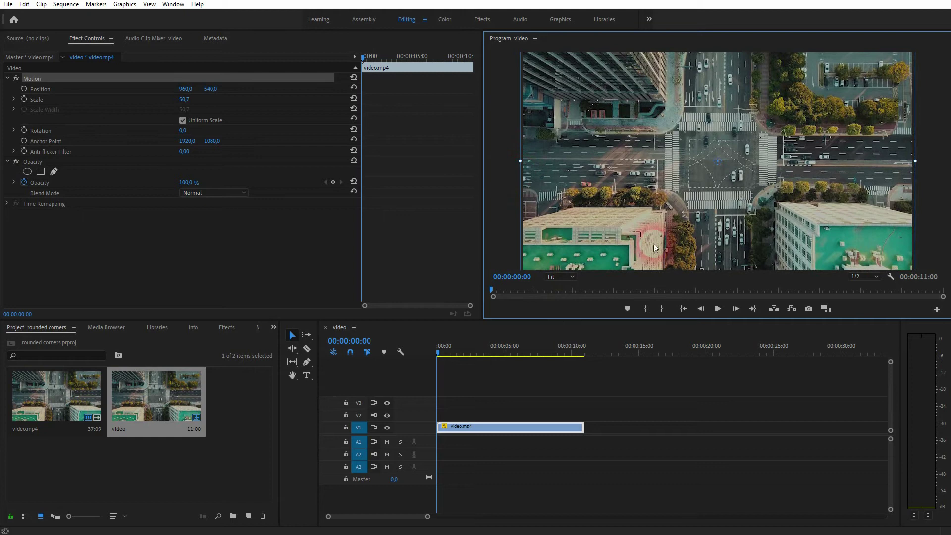
{"action": "left_click", "coordinate": [444, 361]}
{"action": "key", "text": "space"}
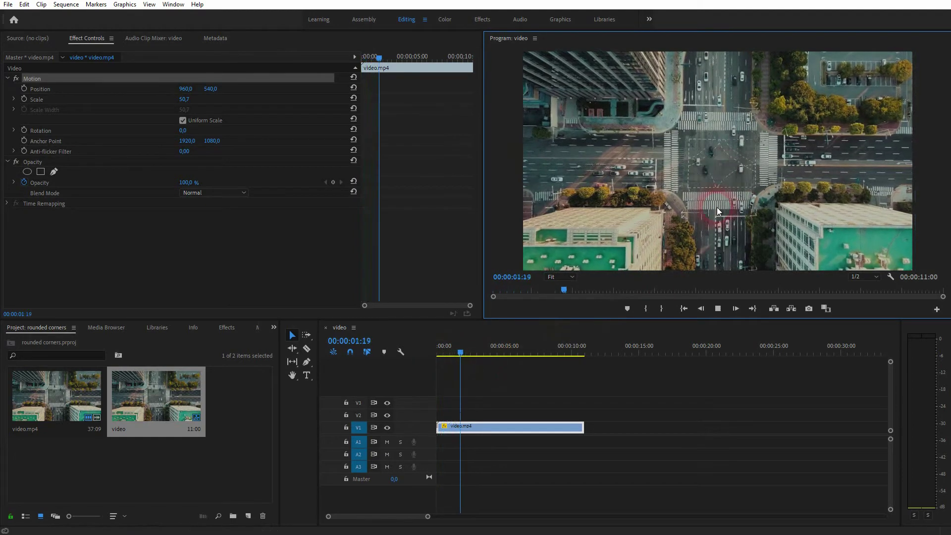
{"action": "key", "text": "space"}
Search the Effects panel for 'roughen' and drag Roughen Edges onto the video.mp4 clip.
{"action": "left_click_drag", "start_coordinate": [469, 352], "coordinate": [409, 364]}
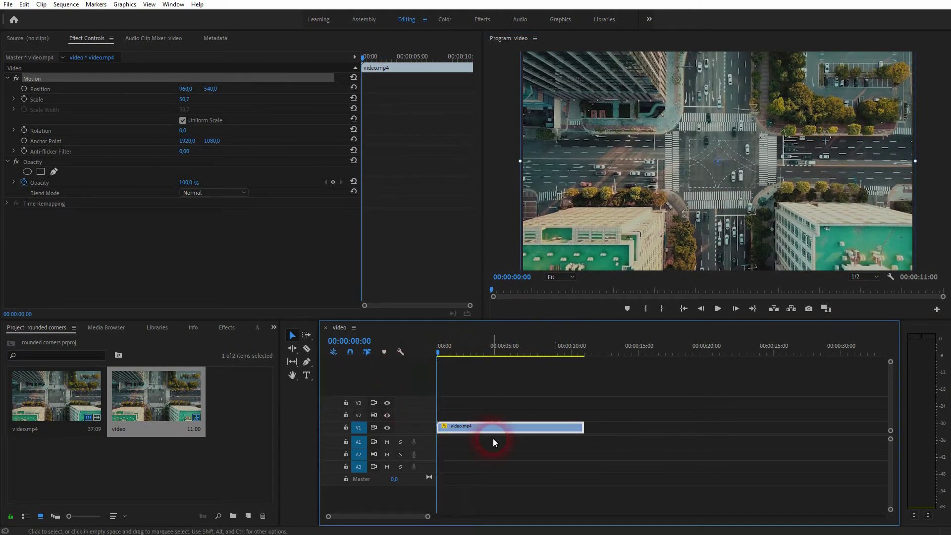
{"action": "left_click", "coordinate": [226, 327]}
{"action": "left_click", "coordinate": [37, 347]}
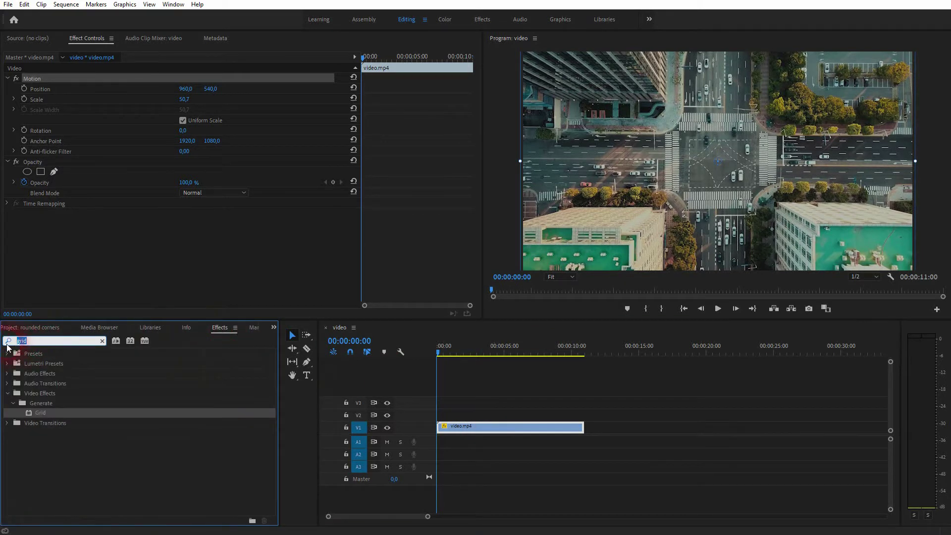
{"action": "type", "text": "roughen"}
{"action": "left_click", "coordinate": [112, 437]}
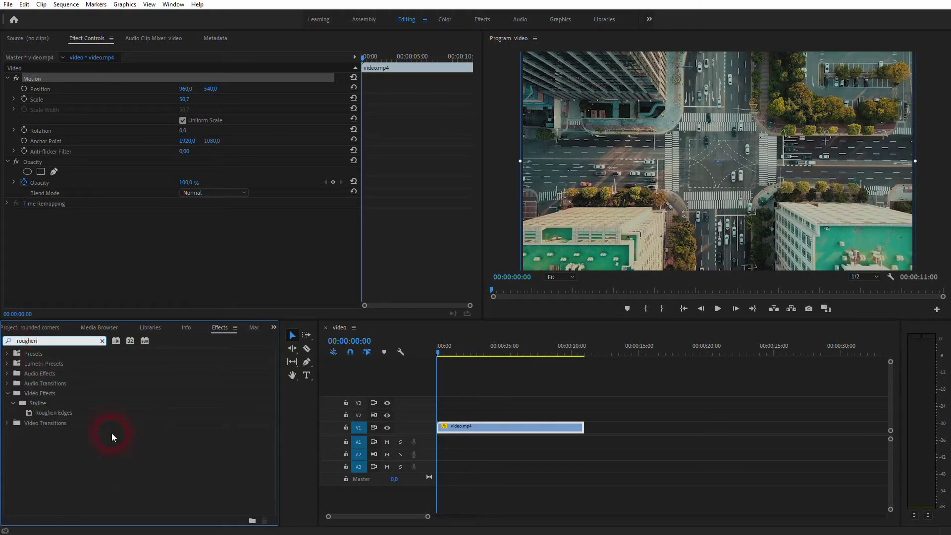
{"action": "left_click", "coordinate": [64, 413]}
{"action": "left_click_drag", "start_coordinate": [64, 413], "coordinate": [516, 433]}
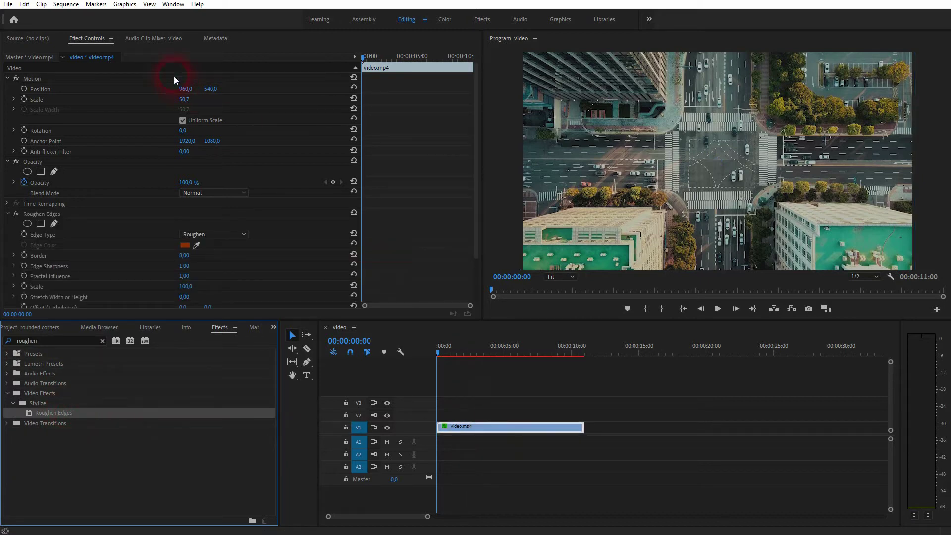
{"action": "left_click", "coordinate": [173, 5]}
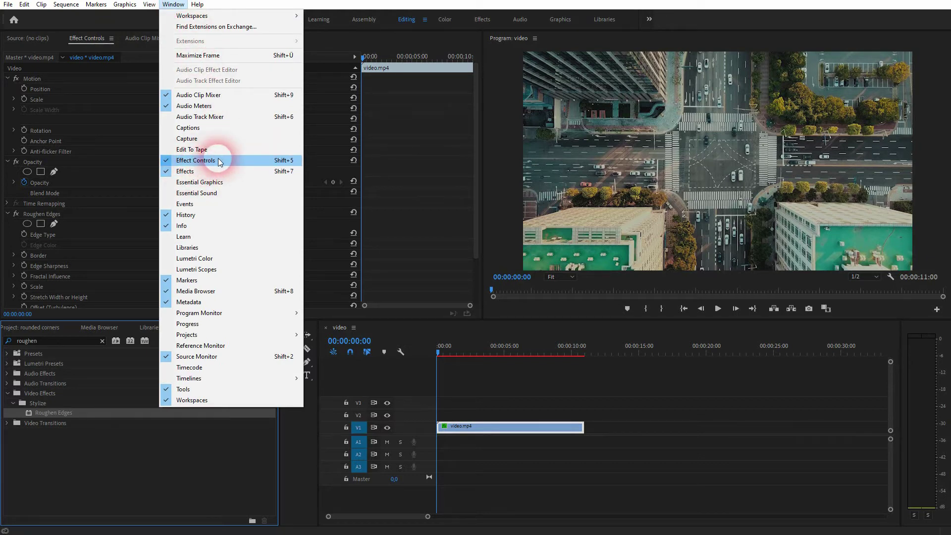
{"action": "left_click", "coordinate": [93, 478]}
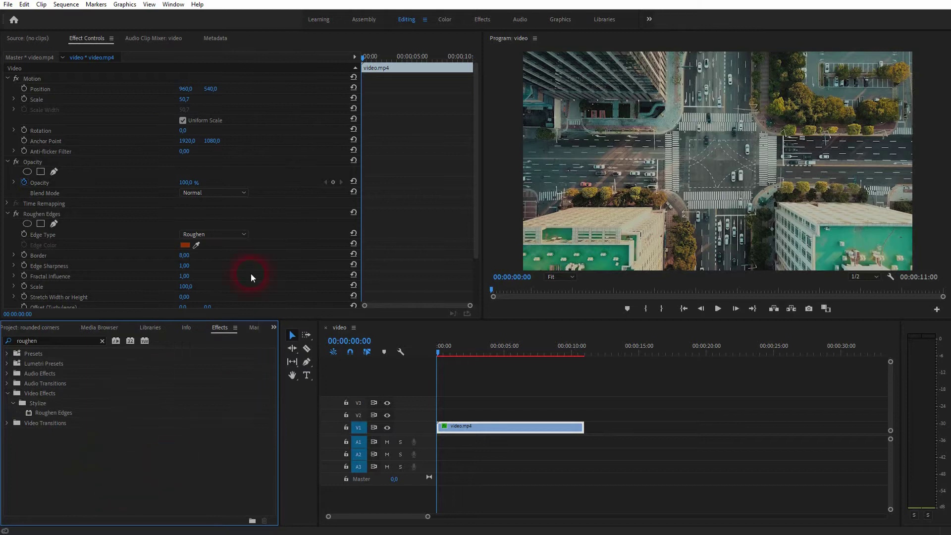
Set Roughen Edges Edge Sharpness to 10 and Fractal Influence to 0.
{"action": "left_click", "coordinate": [64, 212]}
{"action": "scroll", "coordinate": [121, 207], "scroll_direction": "down", "scroll_amount": 3}
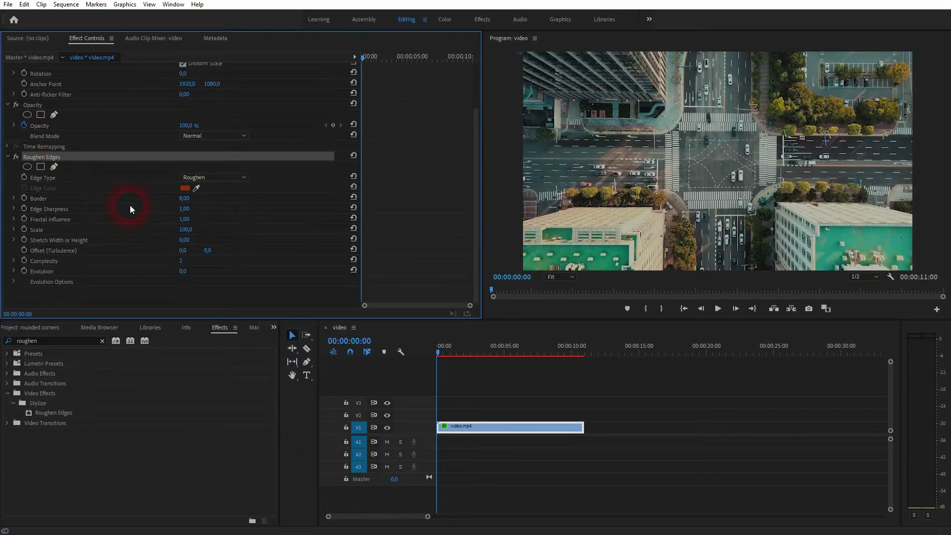
{"action": "left_click_drag", "start_coordinate": [190, 210], "coordinate": [197, 210]}
{"action": "left_click", "coordinate": [197, 211]}
{"action": "type", "text": "10"}
{"action": "left_click", "coordinate": [320, 247]}
{"action": "left_click", "coordinate": [192, 222]}
{"action": "type", "text": "0"}
{"action": "left_click", "coordinate": [248, 213]}
Set the clip's Motion Scale to 45, then nudge it up to 48.
{"action": "scroll", "coordinate": [260, 82], "scroll_direction": "up", "scroll_amount": 2}
{"action": "scroll", "coordinate": [260, 82], "scroll_direction": "up", "scroll_amount": 1}
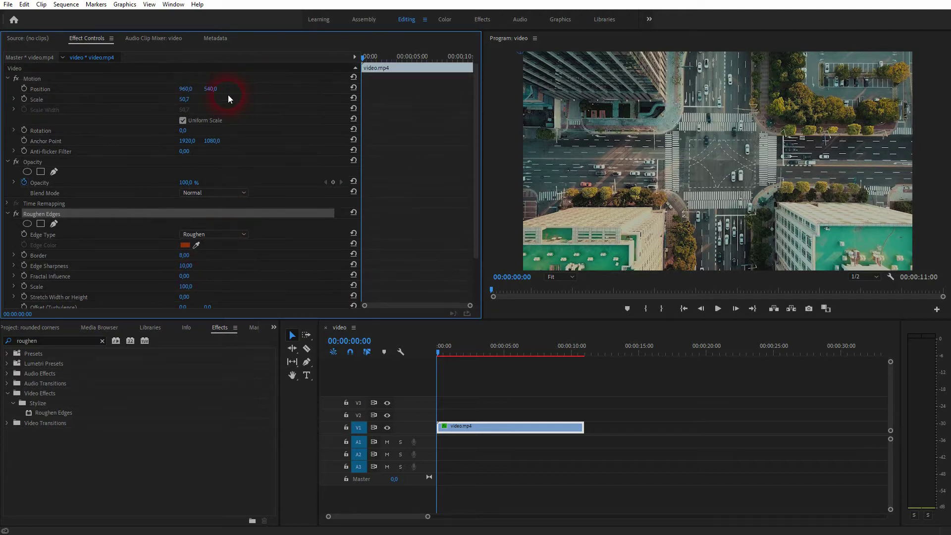
{"action": "left_click", "coordinate": [189, 100]}
{"action": "type", "text": "45"}
{"action": "key", "text": "Return"}
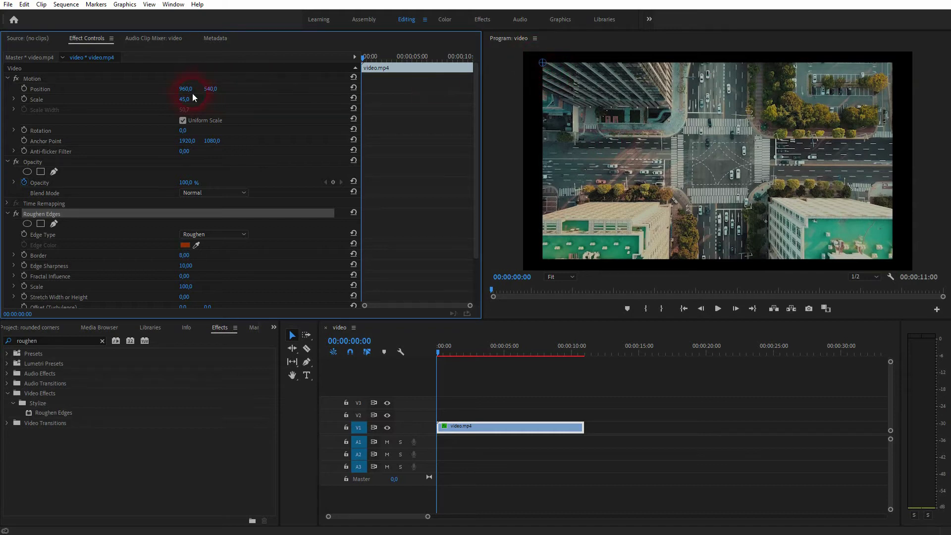
{"action": "key", "text": "Up"}
{"action": "key", "text": "Up"}
{"action": "key", "text": "Up"}
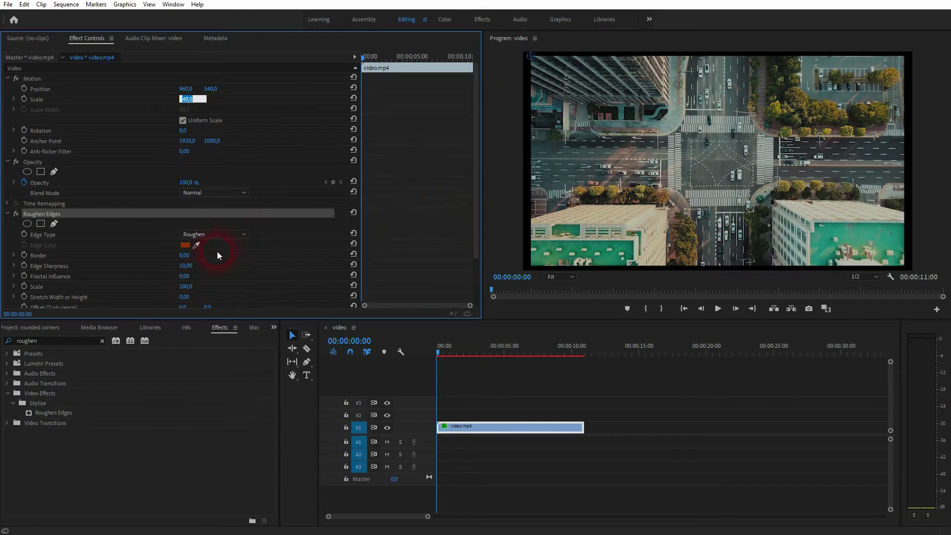
Set the Roughen Edges Border to 200 and Fractal Influence to 1.
{"action": "left_click_drag", "start_coordinate": [192, 261], "coordinate": [238, 267]}
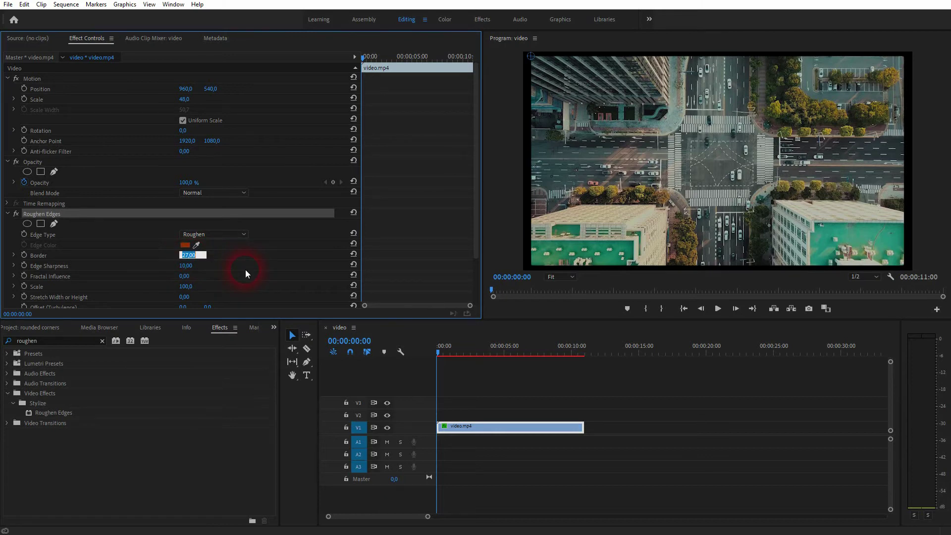
{"action": "type", "text": "200"}
{"action": "key", "text": "Return"}
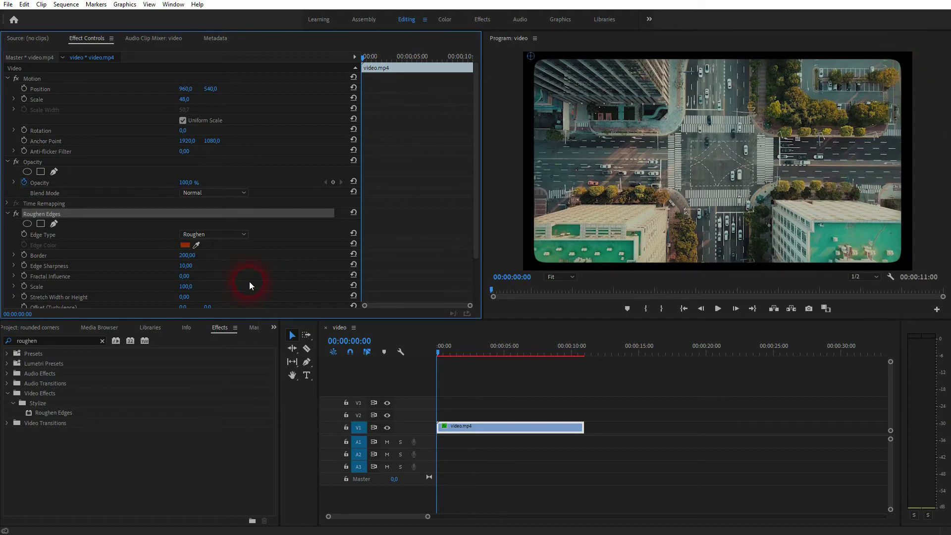
{"action": "scroll", "coordinate": [248, 282], "scroll_direction": "down", "scroll_amount": 3}
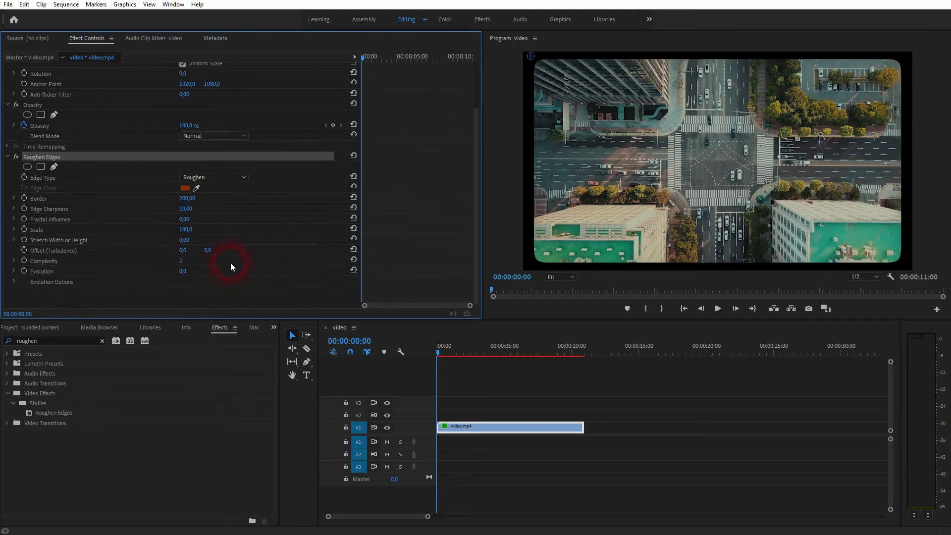
{"action": "left_click", "coordinate": [192, 219]}
{"action": "type", "text": "10"}
{"action": "key", "text": "Return"}
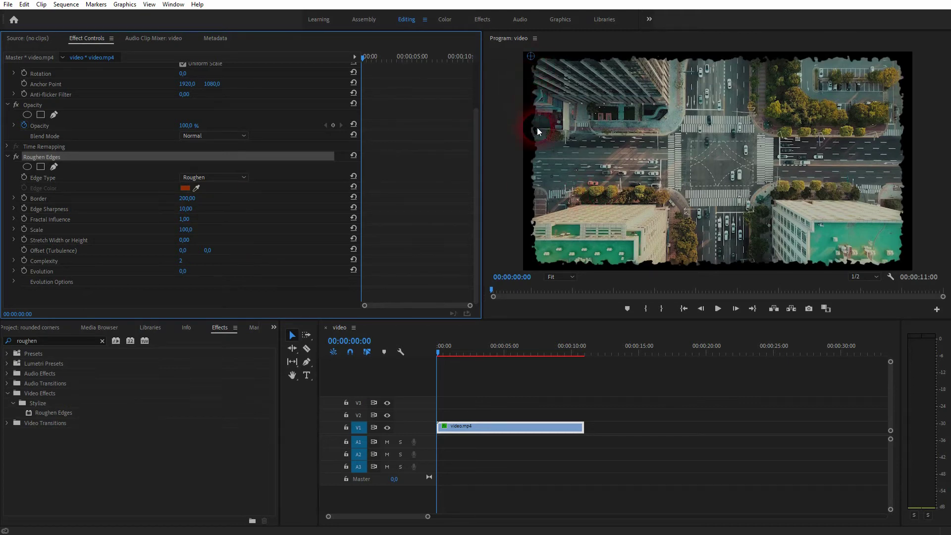
Set Roughen Edges Fractal Influence back to 0 for smooth edges.
{"action": "mouse_move", "coordinate": [187, 219]}
{"action": "left_mouse_down"}
{"action": "mouse_move", "coordinate": [209, 224]}
{"action": "mouse_move", "coordinate": [192, 223]}
{"action": "left_mouse_up"}
{"action": "left_click", "coordinate": [192, 221]}
{"action": "type", "text": "0"}
{"action": "key", "text": "Return"}
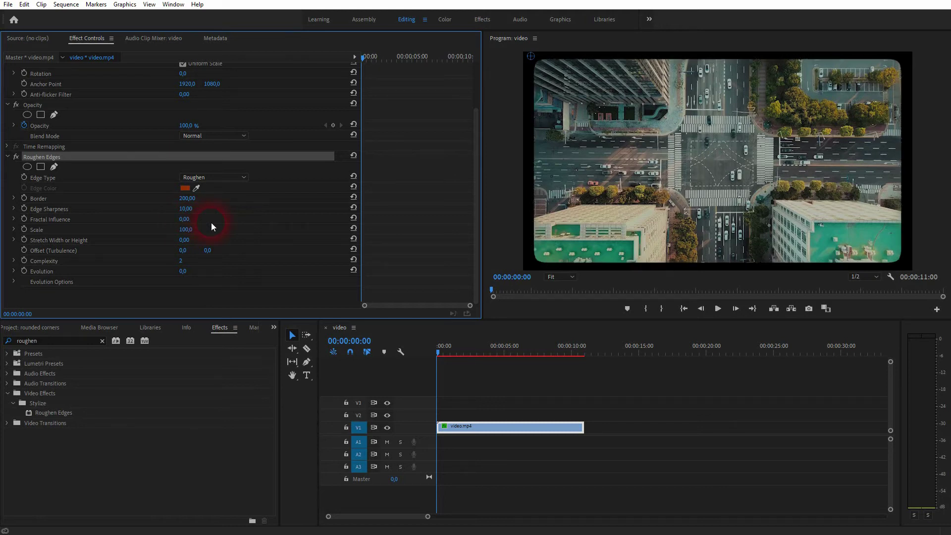
Try Edge Sharpness at 1 and 0, then settle on 10.
{"action": "left_click", "coordinate": [186, 209]}
{"action": "type", "text": "1"}
{"action": "key", "text": "Return"}
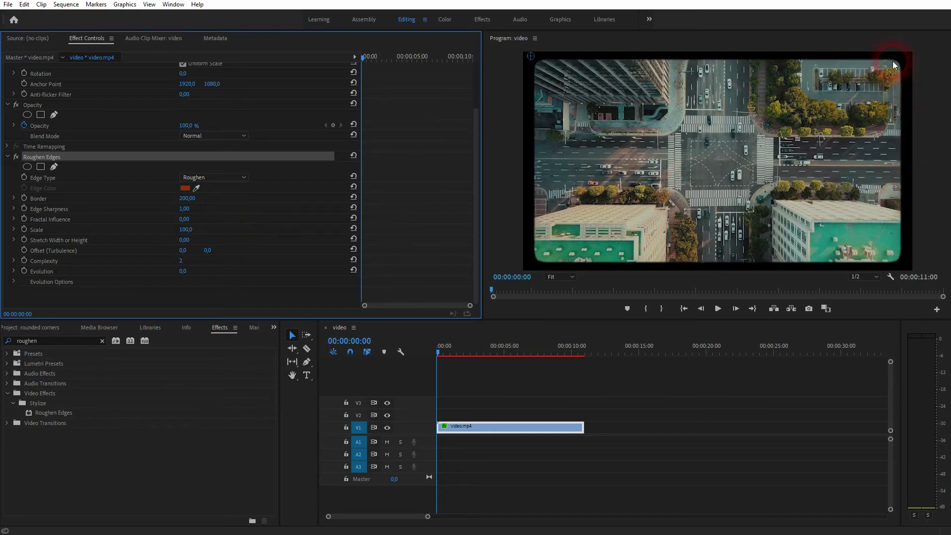
{"action": "left_click", "coordinate": [186, 209]}
{"action": "type", "text": "0"}
{"action": "key", "text": "Return"}
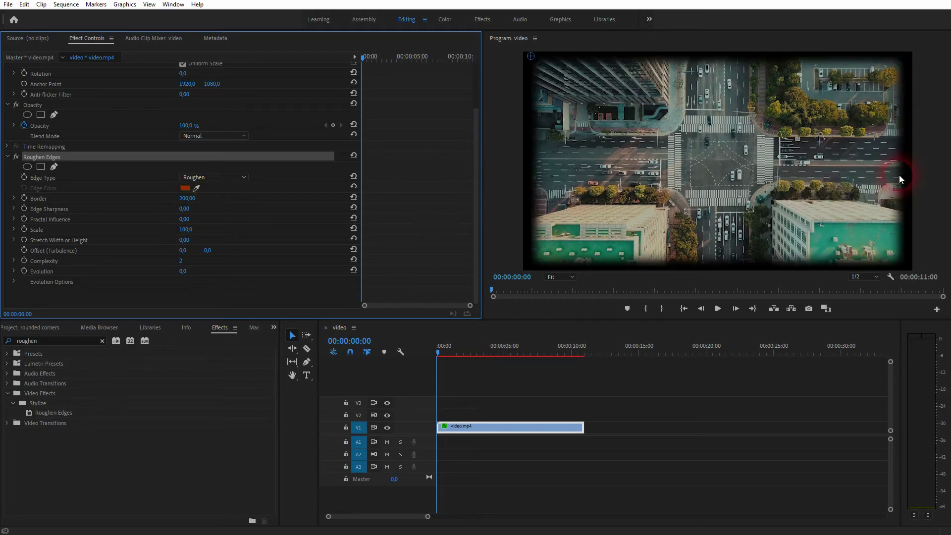
{"action": "left_click", "coordinate": [186, 216]}
{"action": "type", "text": "10"}
{"action": "key", "text": "Return"}
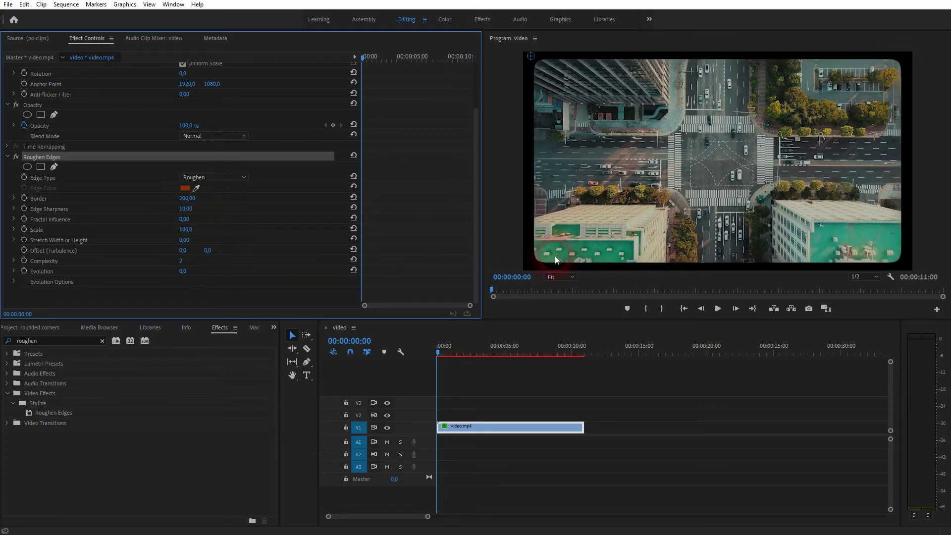
{"action": "left_click", "coordinate": [345, 351]}
Start a new 1920x1080 Color Matte from the Project panel.
{"action": "left_click", "coordinate": [55, 328]}
{"action": "left_click", "coordinate": [538, 196]}
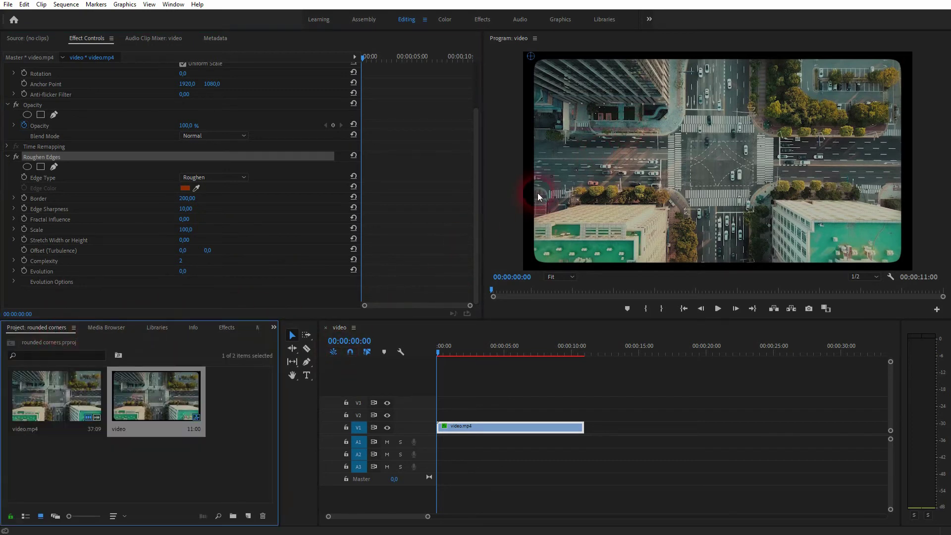
{"action": "right_click", "coordinate": [238, 393]}
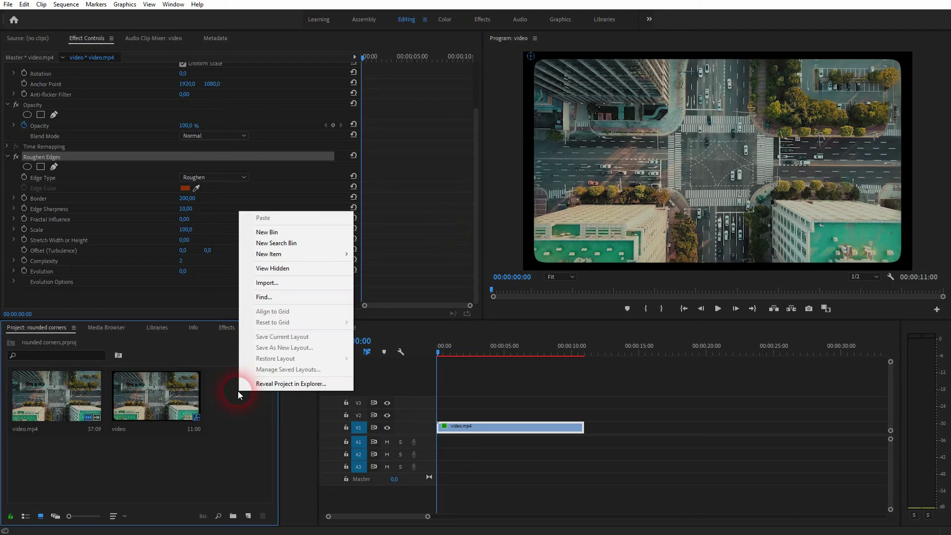
{"action": "mouse_move", "coordinate": [301, 253]}
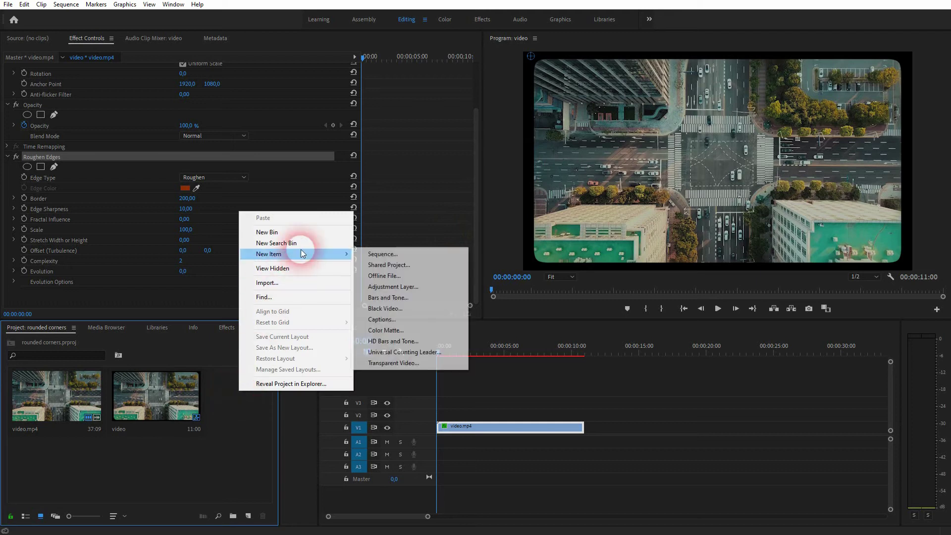
{"action": "left_click", "coordinate": [385, 330]}
{"action": "left_click", "coordinate": [482, 246]}
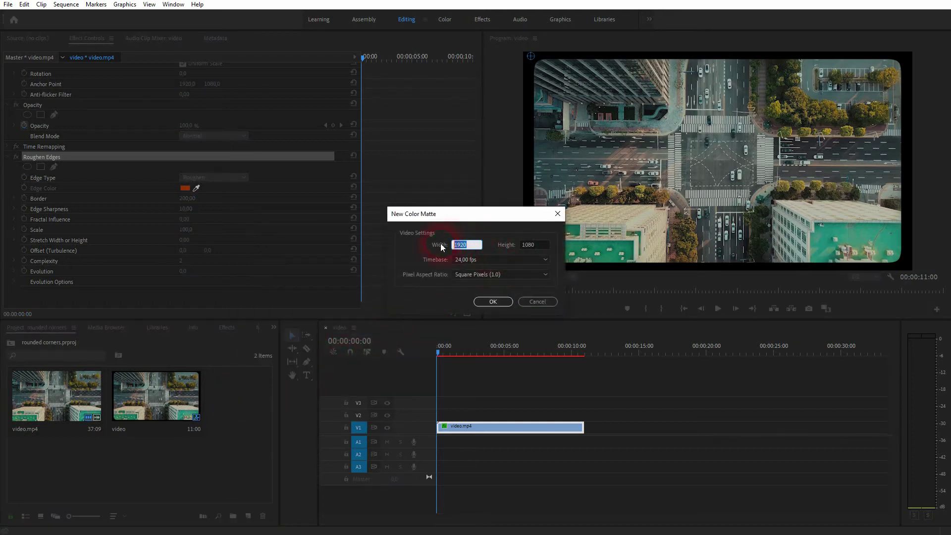
{"action": "left_click", "coordinate": [533, 246]}
{"action": "left_click", "coordinate": [489, 300]}
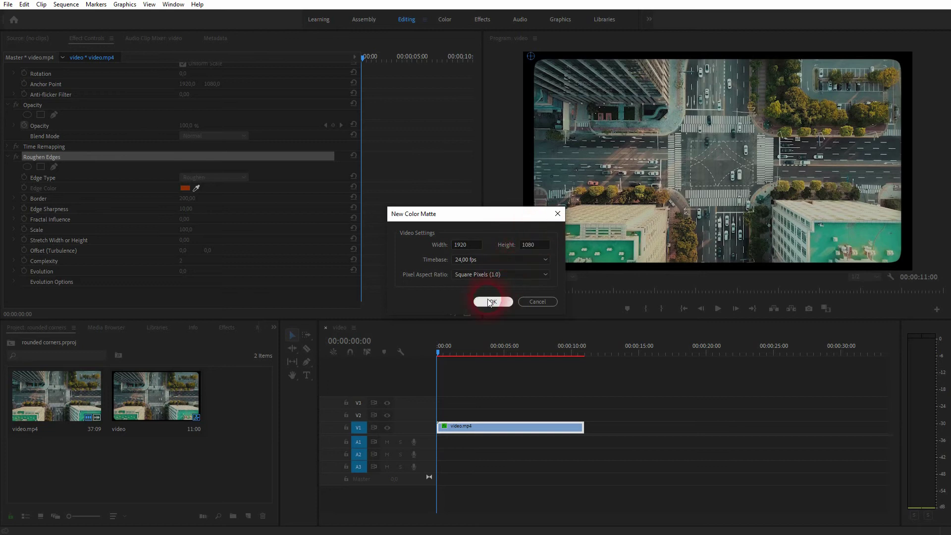
Choose white as the matte colour and name it White.
{"action": "left_click", "coordinate": [171, 247]}
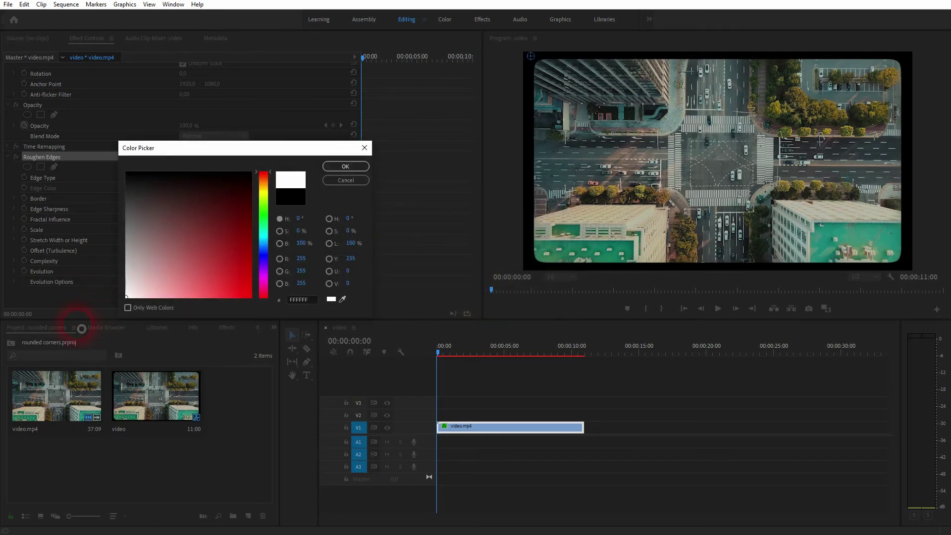
{"action": "left_click", "coordinate": [362, 165]}
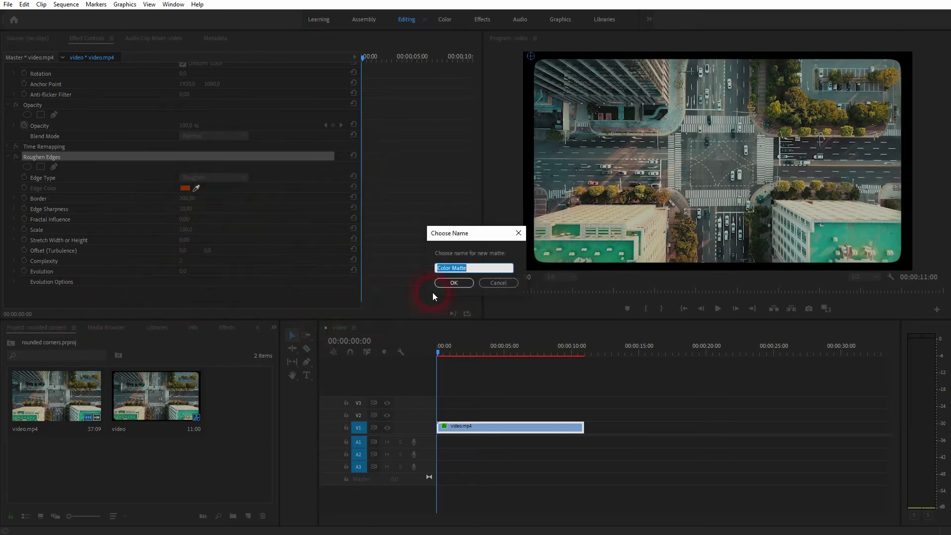
{"action": "type", "text": "White"}
{"action": "key", "text": "Return"}
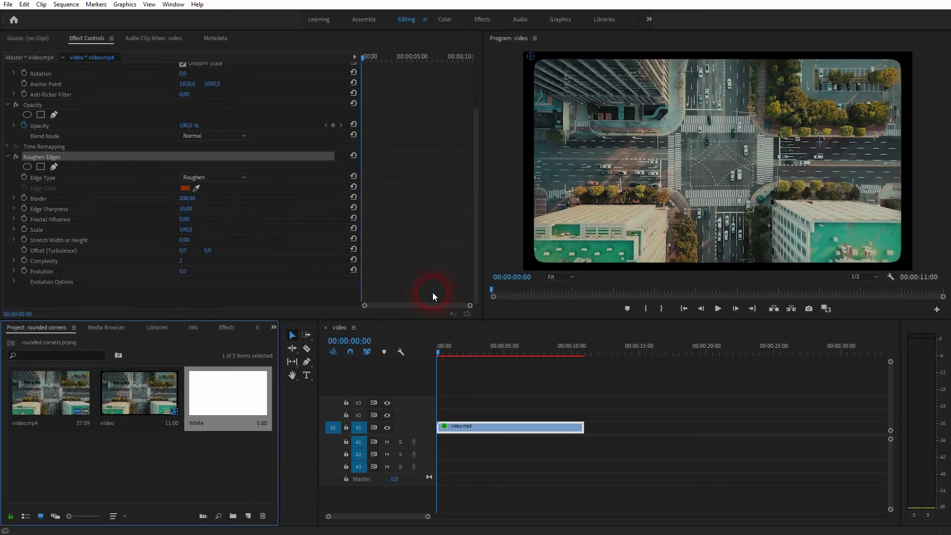
Move video.mp4 to V2, place the White matte on V1, and extend it to the clip's end.
{"action": "left_click_drag", "start_coordinate": [472, 424], "coordinate": [468, 415]}
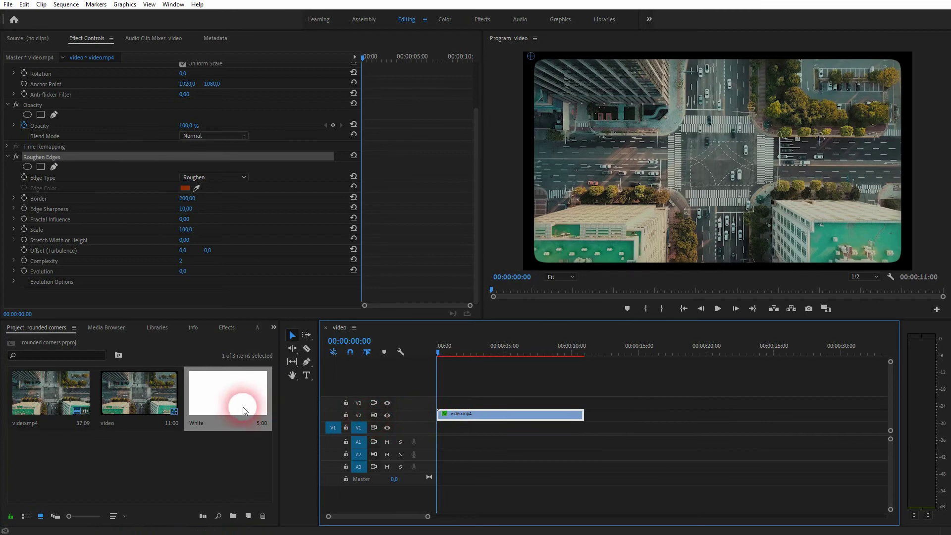
{"action": "left_click_drag", "start_coordinate": [242, 407], "coordinate": [446, 426]}
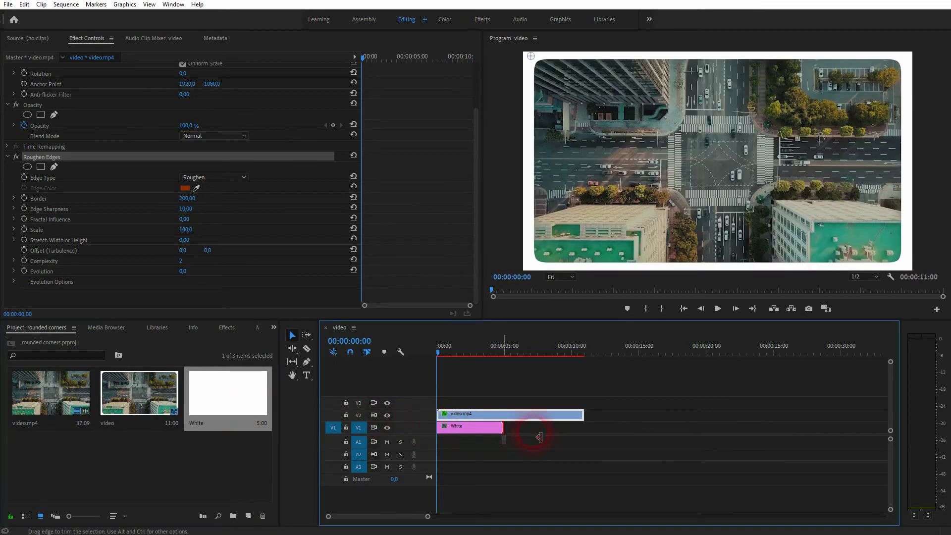
{"action": "left_click_drag", "start_coordinate": [539, 437], "coordinate": [586, 436]}
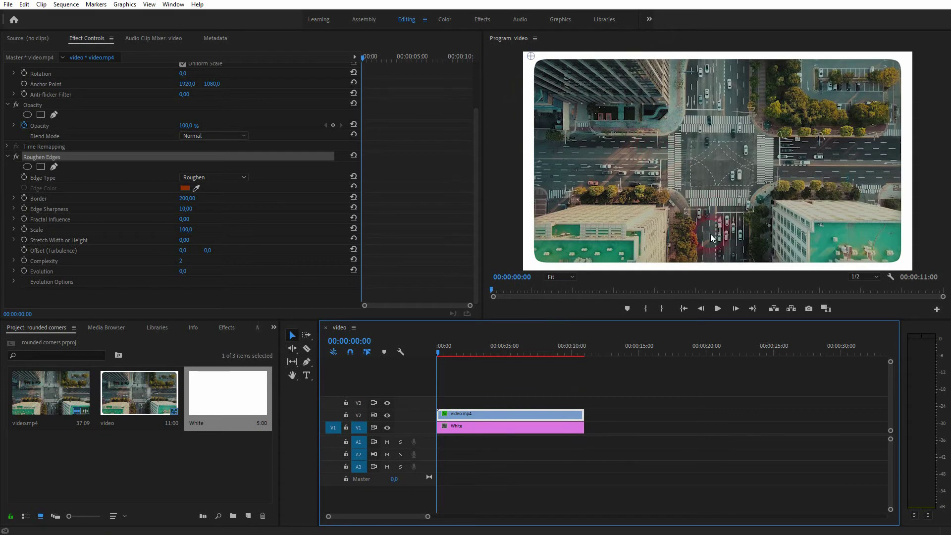
Create another colour matte, eyedrop the green rooftop from the footage, and name it Green.
{"action": "right_click", "coordinate": [186, 453]}
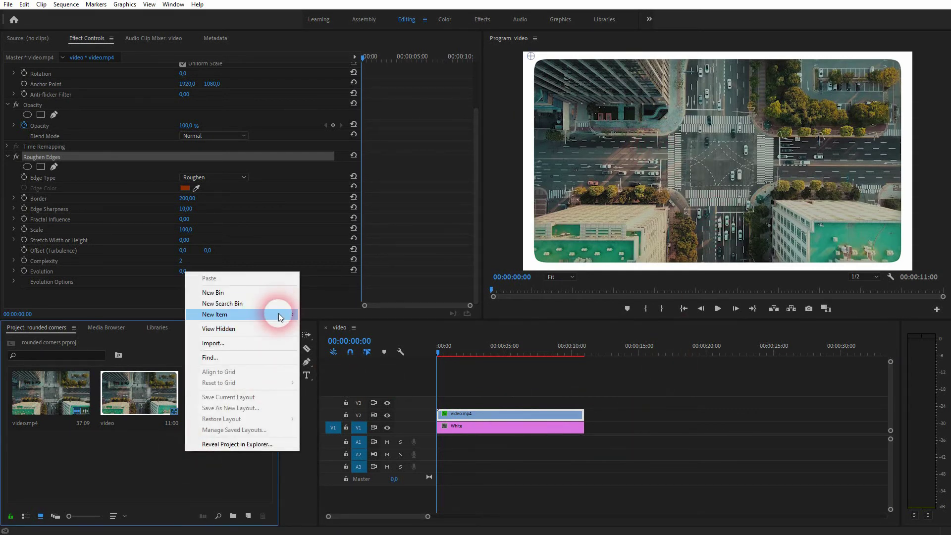
{"action": "mouse_move", "coordinate": [280, 317]}
{"action": "left_click", "coordinate": [347, 388]}
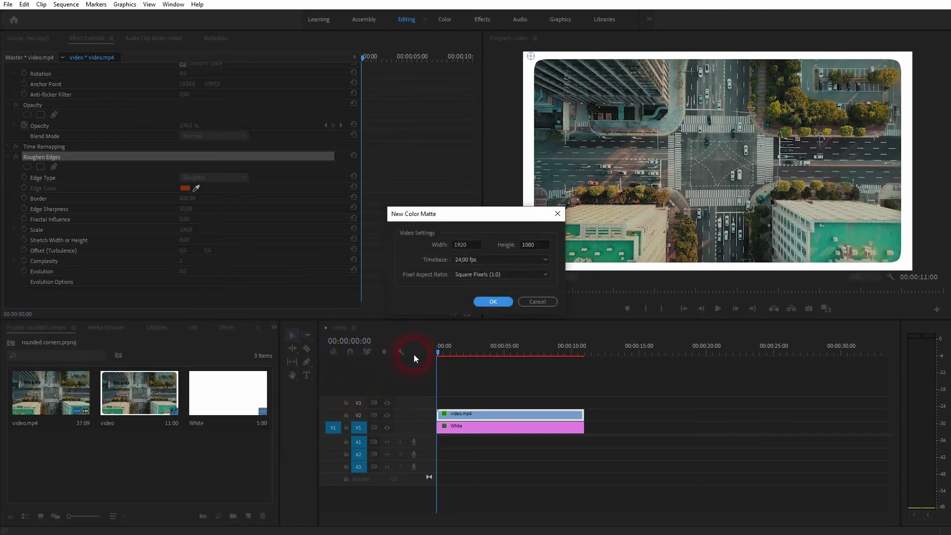
{"action": "left_click", "coordinate": [493, 302]}
{"action": "left_click", "coordinate": [341, 299]}
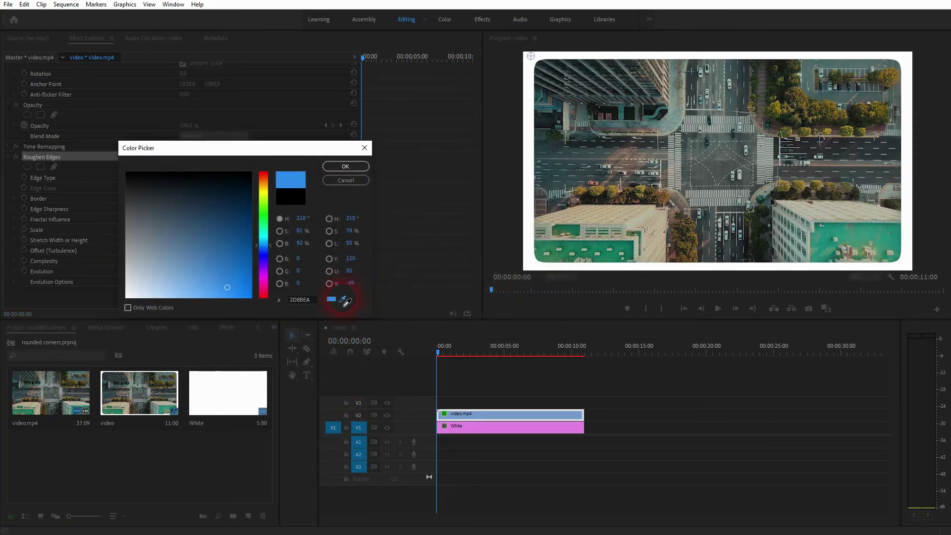
{"action": "left_click", "coordinate": [629, 252]}
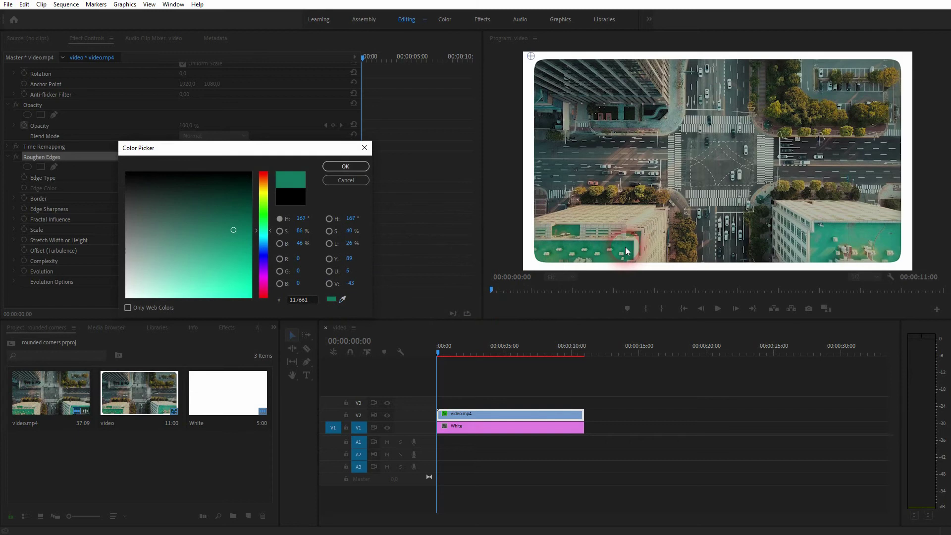
{"action": "left_click", "coordinate": [342, 167]}
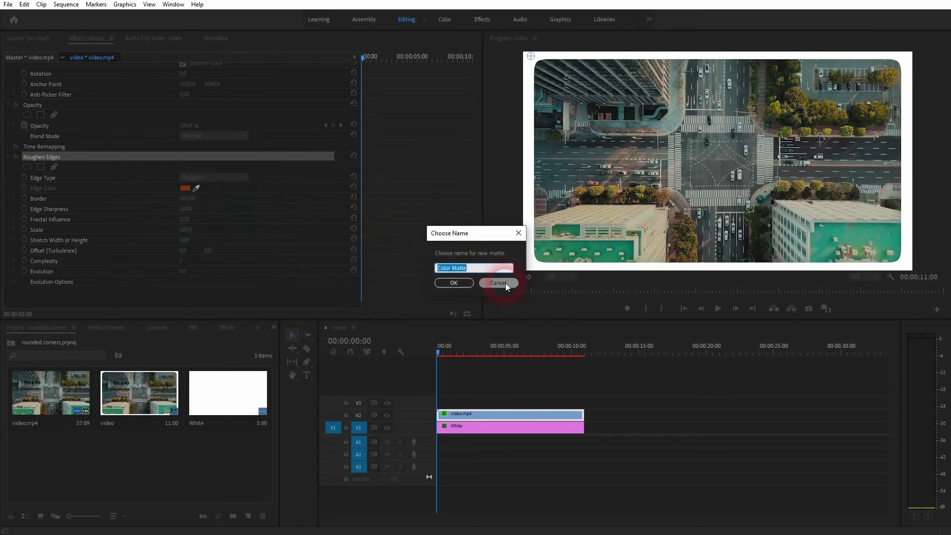
{"action": "type", "text": "Green"}
{"action": "left_click", "coordinate": [454, 282]}
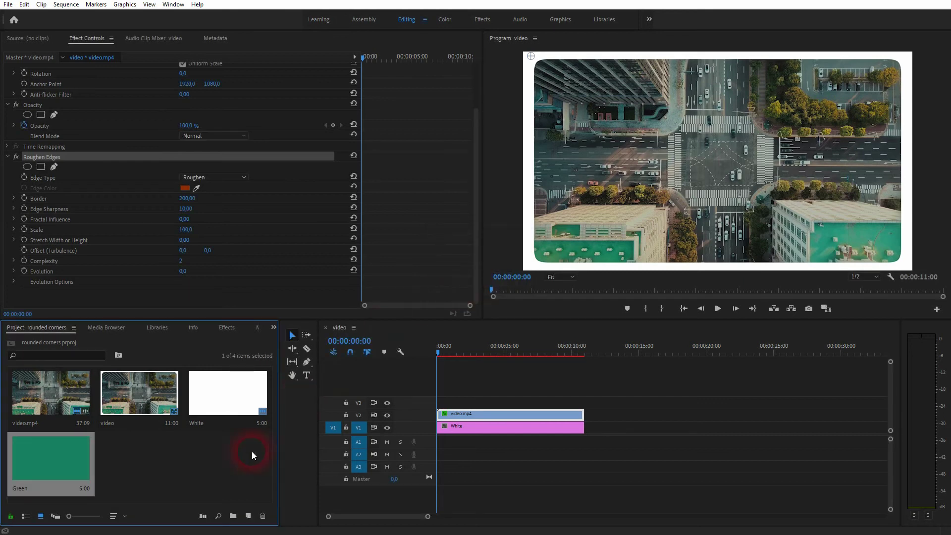
Drop the Green matte onto V1 right after the White matte and select it.
{"action": "left_click_drag", "start_coordinate": [67, 459], "coordinate": [500, 431]}
{"action": "left_click_drag", "start_coordinate": [438, 353], "coordinate": [505, 371]}
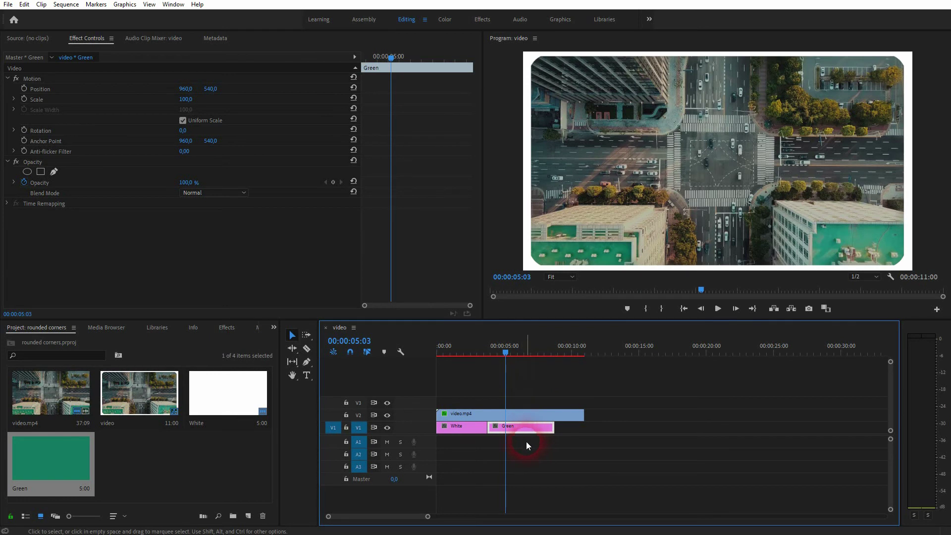
{"action": "left_click", "coordinate": [554, 436]}
{"action": "left_click", "coordinate": [536, 427]}
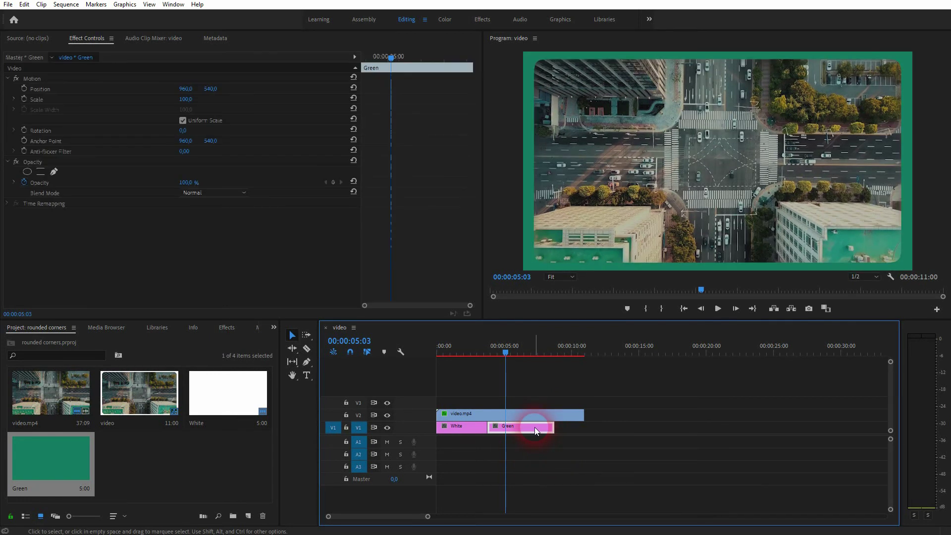
{"action": "left_click", "coordinate": [539, 149]}
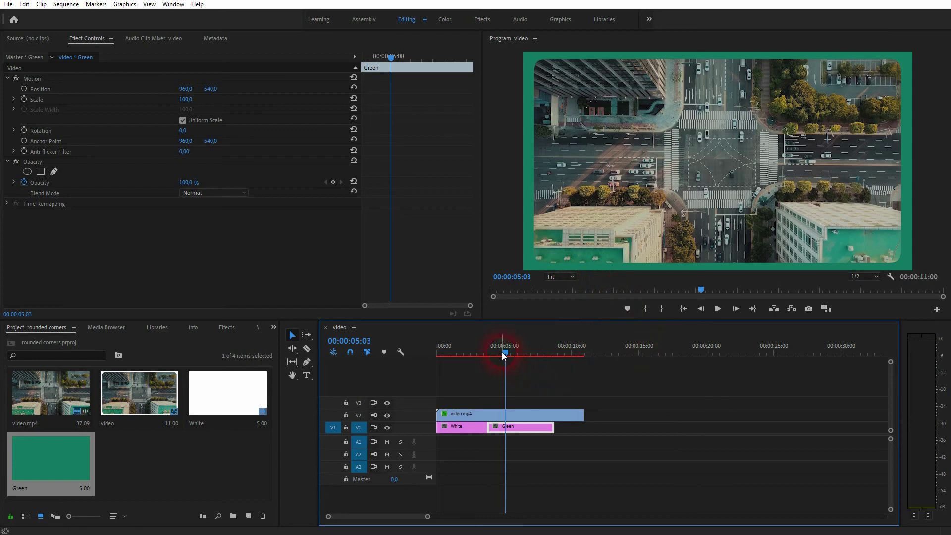
{"action": "left_click_drag", "start_coordinate": [501, 352], "coordinate": [477, 355]}
{"action": "left_click", "coordinate": [496, 434]}
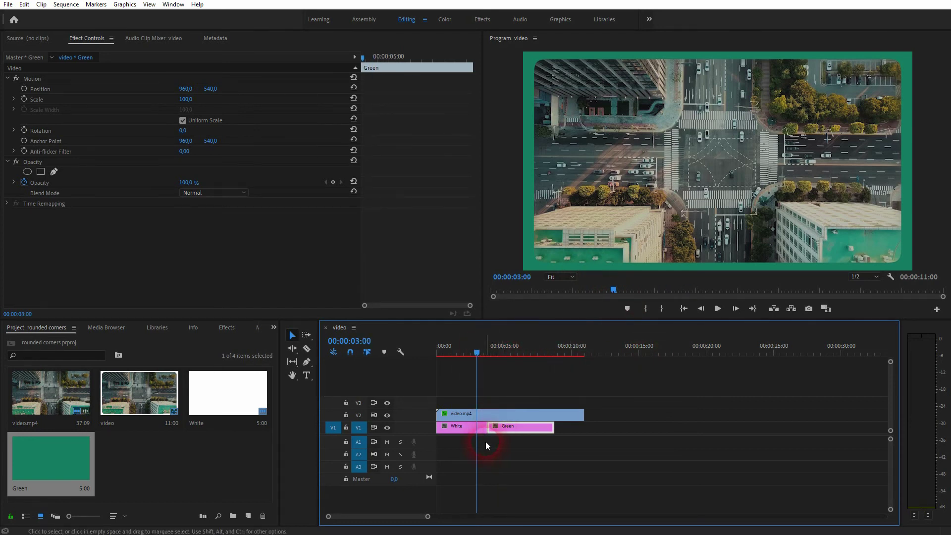
{"action": "left_click", "coordinate": [472, 429]}
{"action": "left_click", "coordinate": [530, 195]}
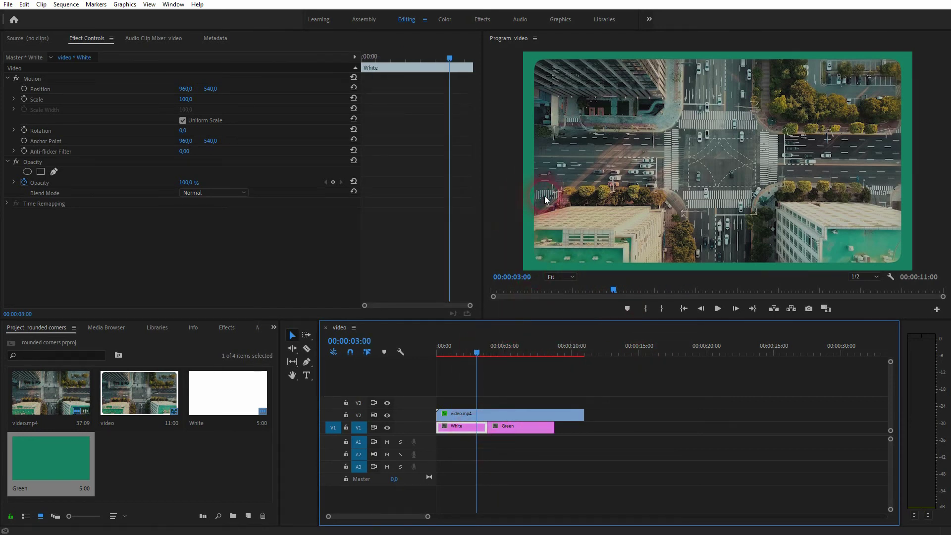
{"action": "left_click", "coordinate": [533, 68]}
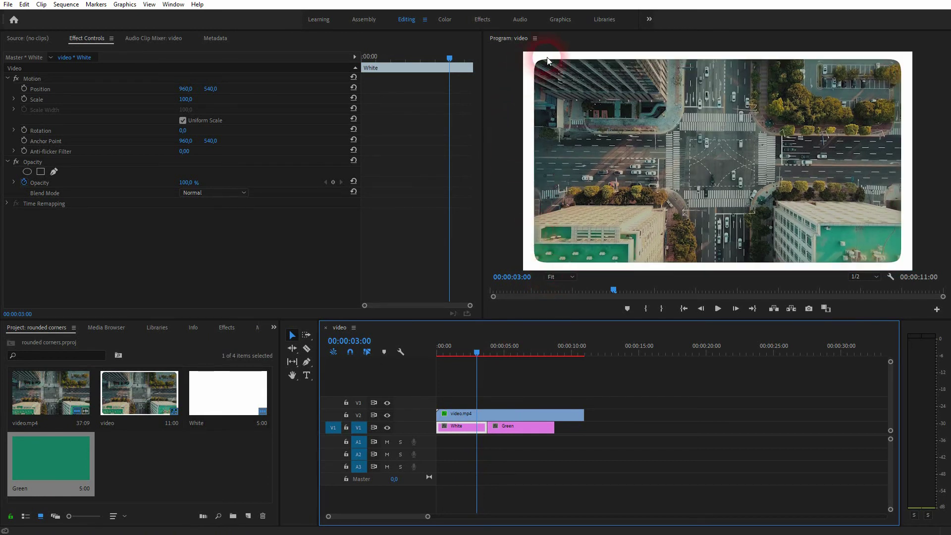
{"action": "mouse_move", "coordinate": [476, 351]}
{"action": "left_mouse_down"}
{"action": "mouse_move", "coordinate": [513, 355]}
{"action": "mouse_move", "coordinate": [479, 355]}
{"action": "left_mouse_up"}
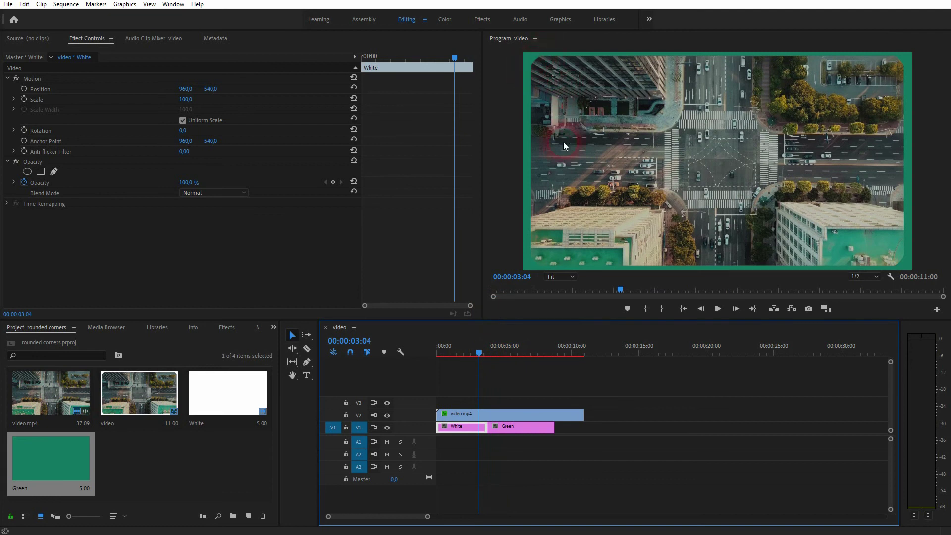
{"action": "left_click", "coordinate": [668, 418]}
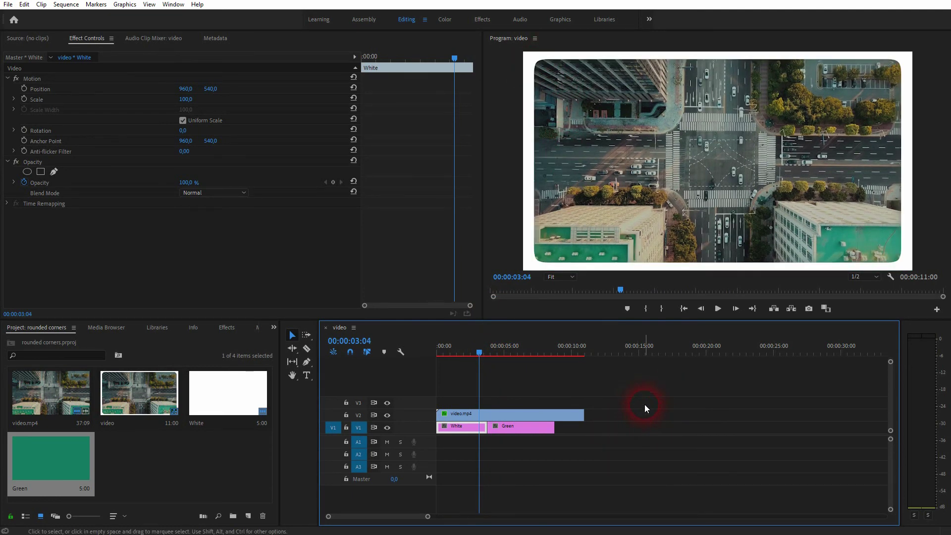